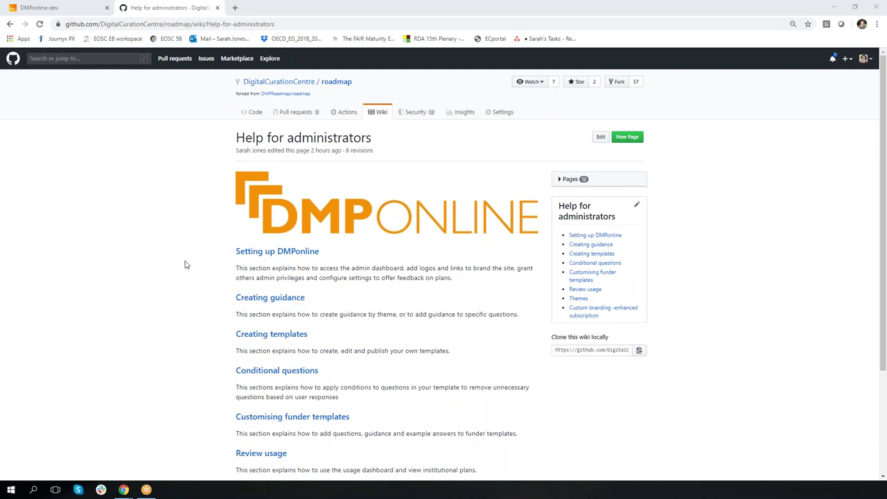
# Open the Conditional questions help page and read how conditions are set on template questions.
pyautogui.click(278, 373)
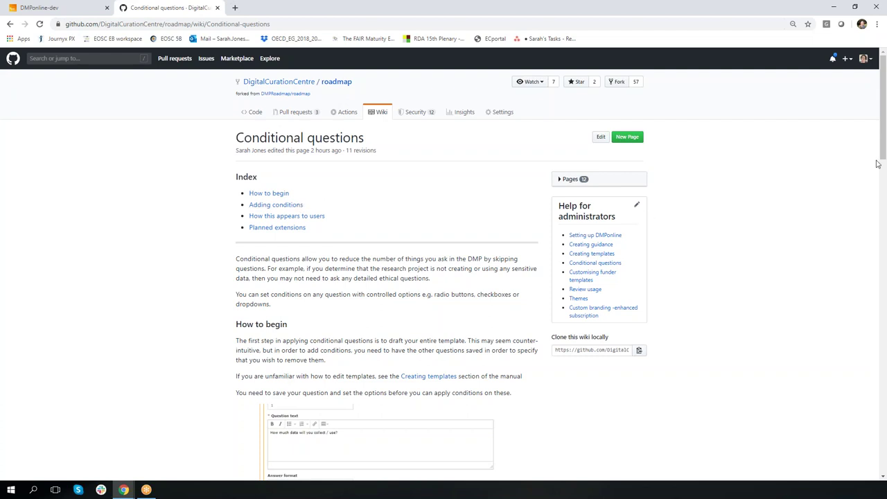
pyautogui.moveTo(883, 147); pyautogui.dragTo(883, 279)
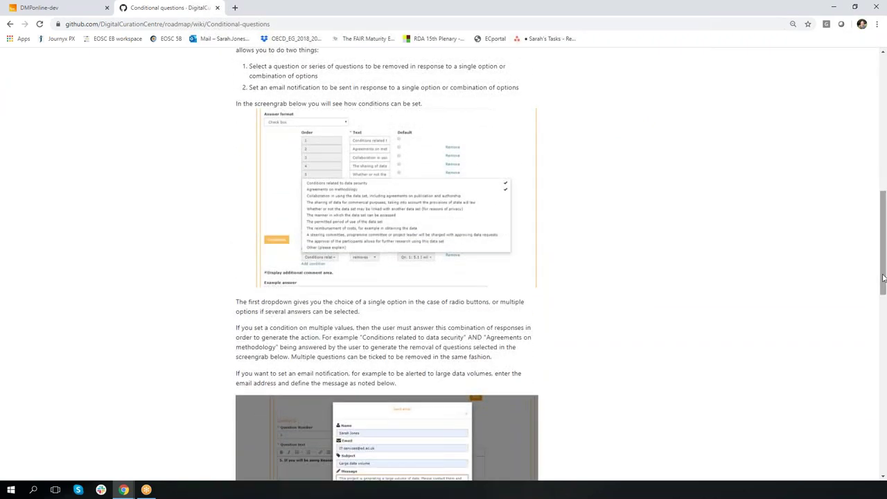
# Switch to the DMPonline-dev site and sign in by entering the account password.
pyautogui.click(29, 12)
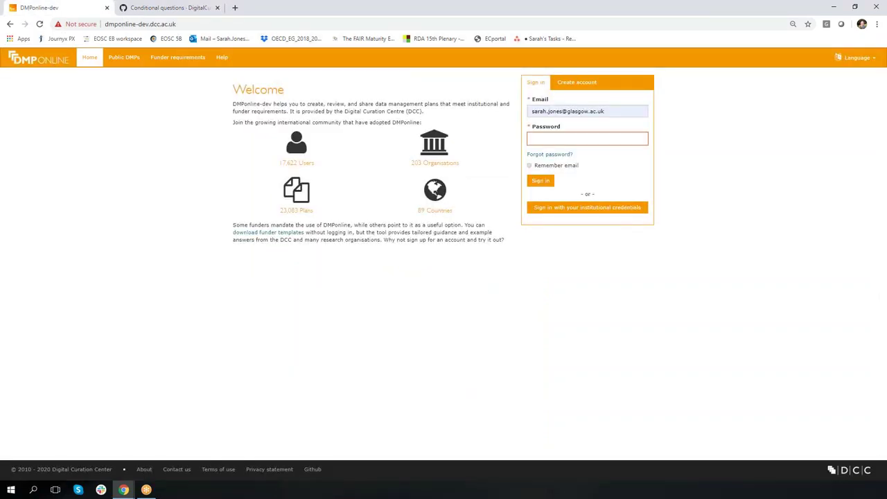
pyautogui.click(556, 140)
pyautogui.write('*********')
pyautogui.press('Return')
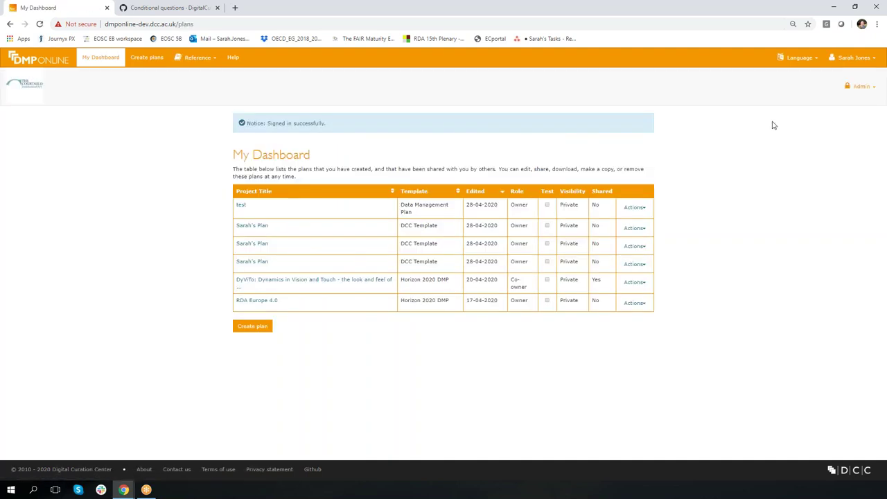
# Open the published Data Management Plan template from the Courtauld Institute of Art templates for editing.
pyautogui.click(862, 95)
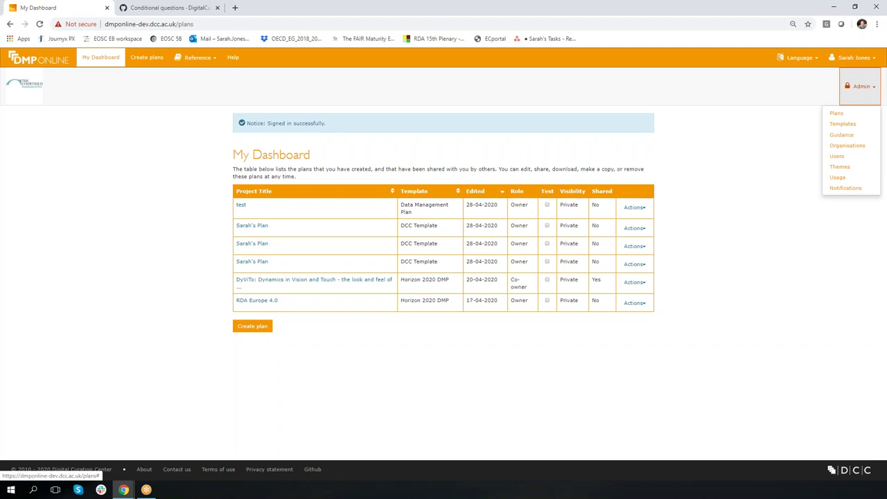
pyautogui.click(847, 128)
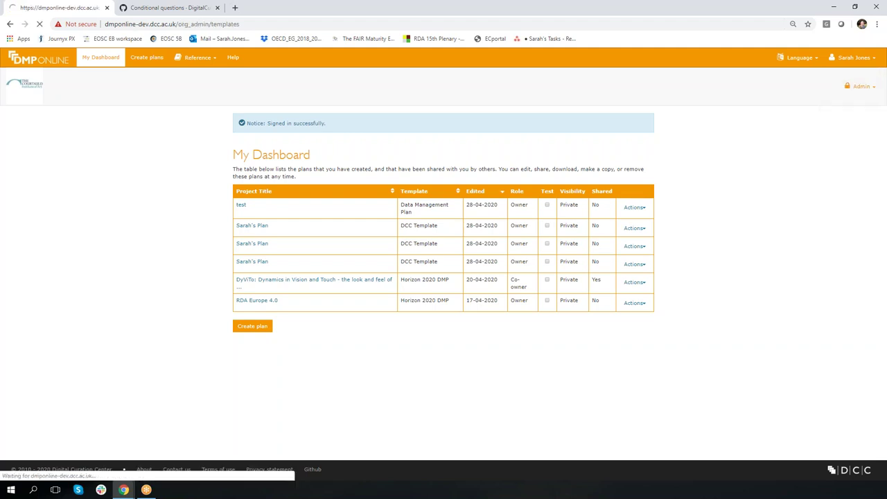
pyautogui.click(372, 224)
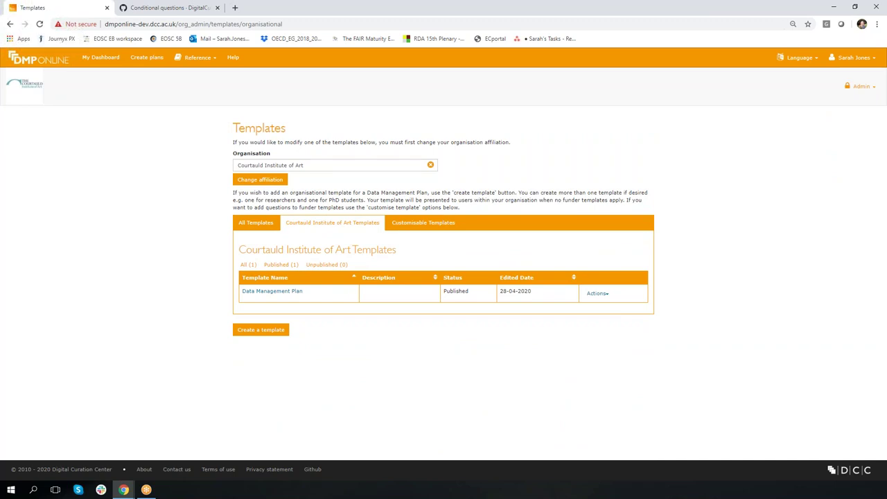
pyautogui.click(591, 293)
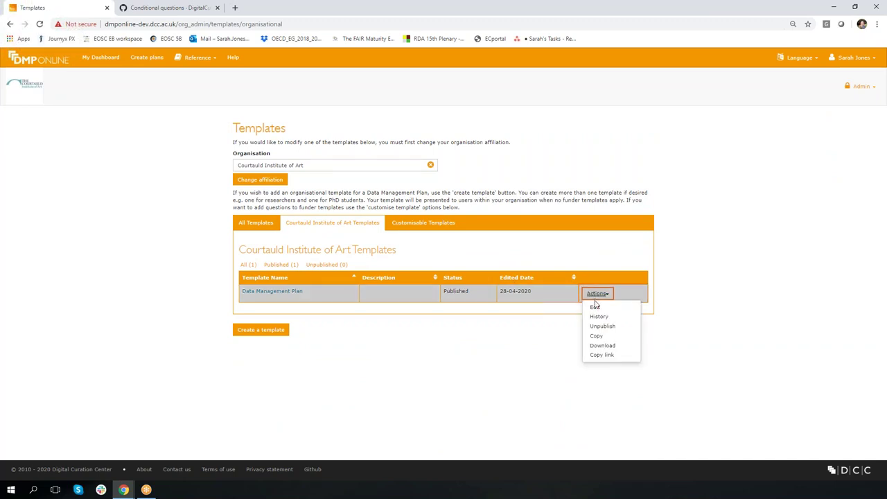
pyautogui.click(595, 307)
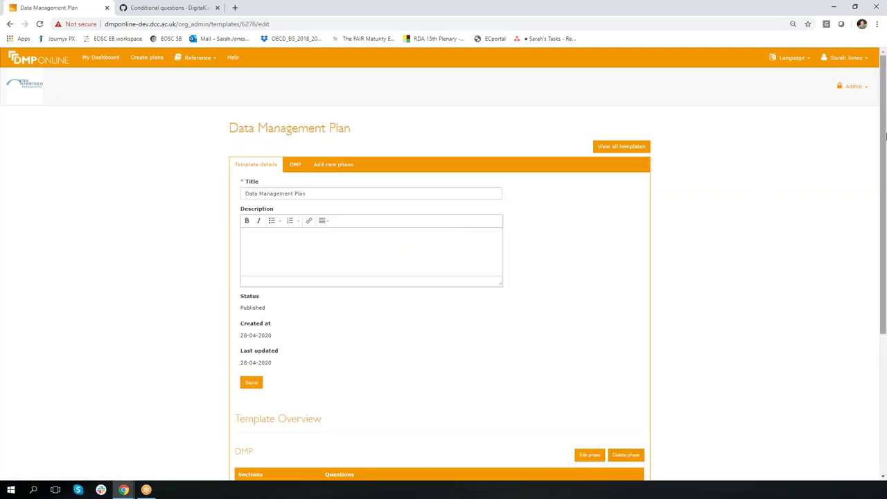
# Edit the DMP phase and open question 2 on sensitive data in the Data description section for editing.
pyautogui.moveTo(884, 136); pyautogui.dragTo(885, 272)
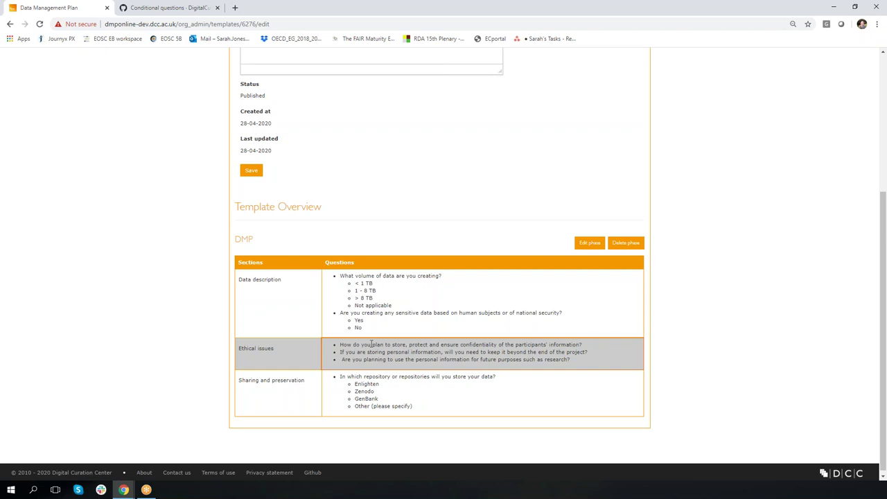
pyautogui.click(590, 242)
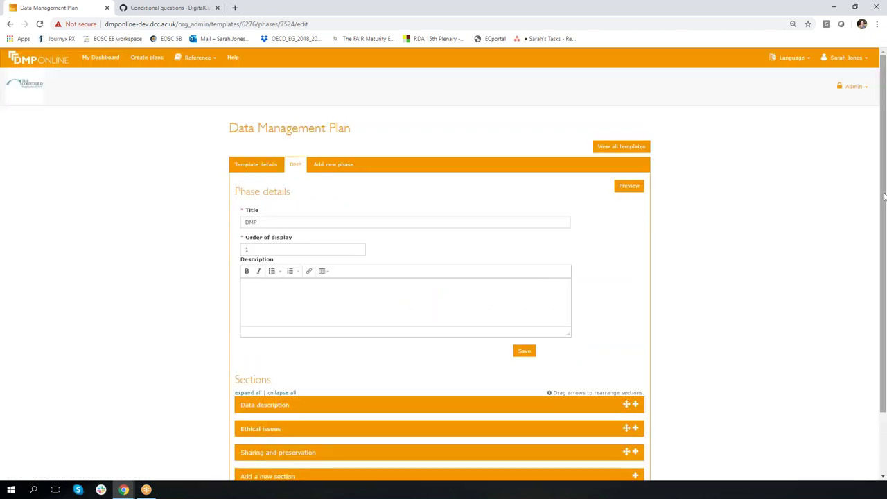
pyautogui.moveTo(885, 222); pyautogui.dragTo(885, 281)
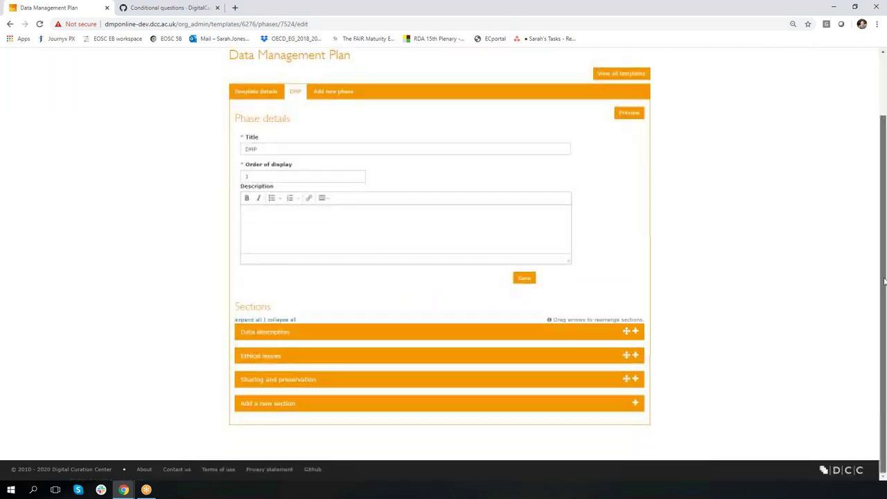
pyautogui.click(635, 335)
pyautogui.moveTo(881, 194); pyautogui.dragTo(883, 368)
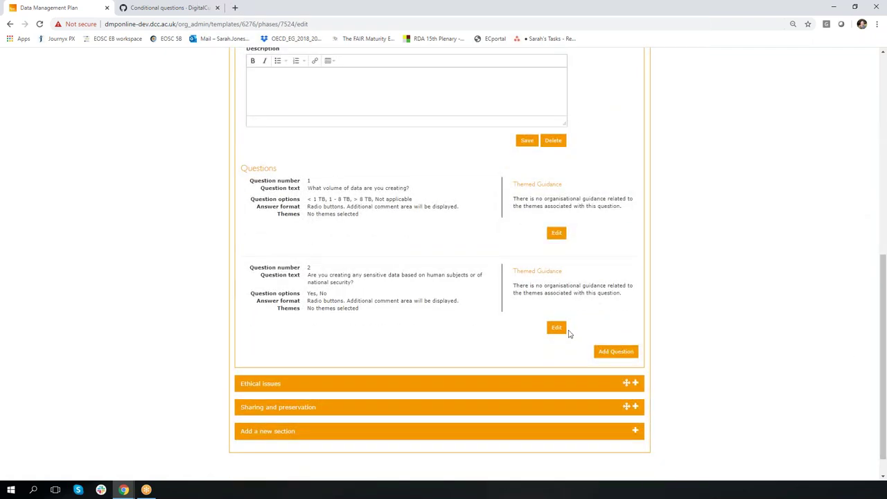
pyautogui.click(556, 329)
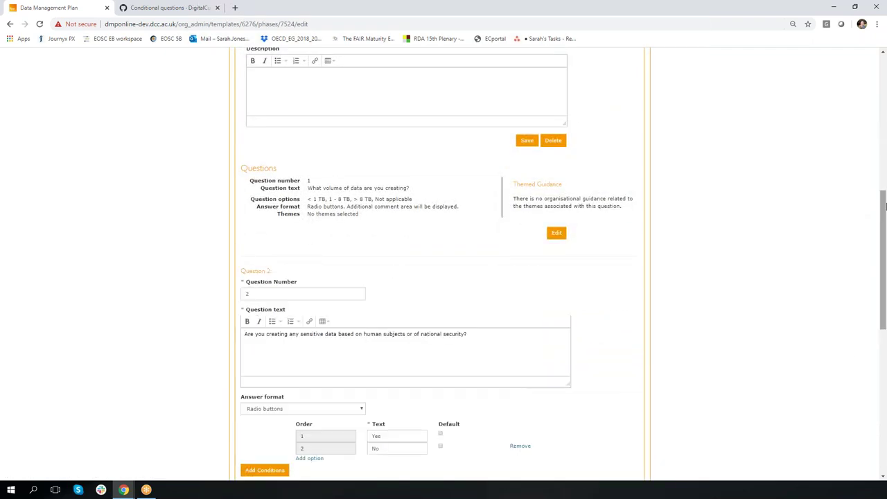
# Add a condition to the sensitive data question that is triggered by the answer option No.
pyautogui.moveTo(884, 206); pyautogui.dragTo(884, 252)
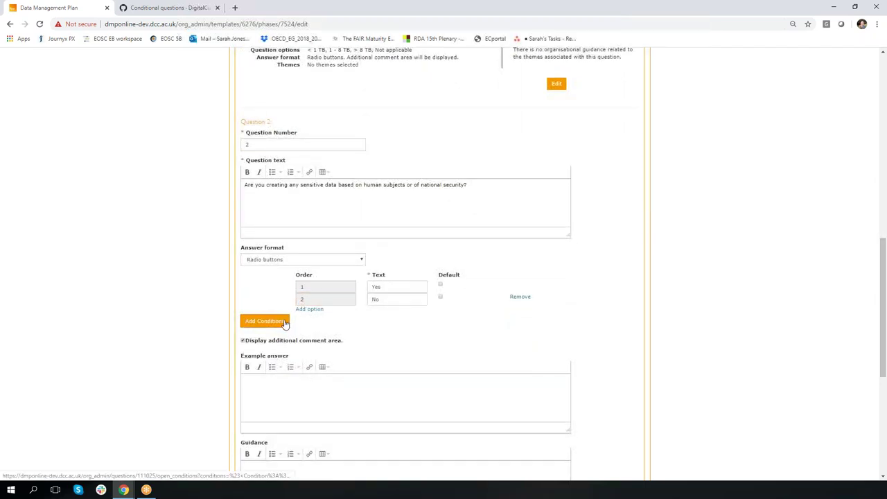
pyautogui.click(280, 322)
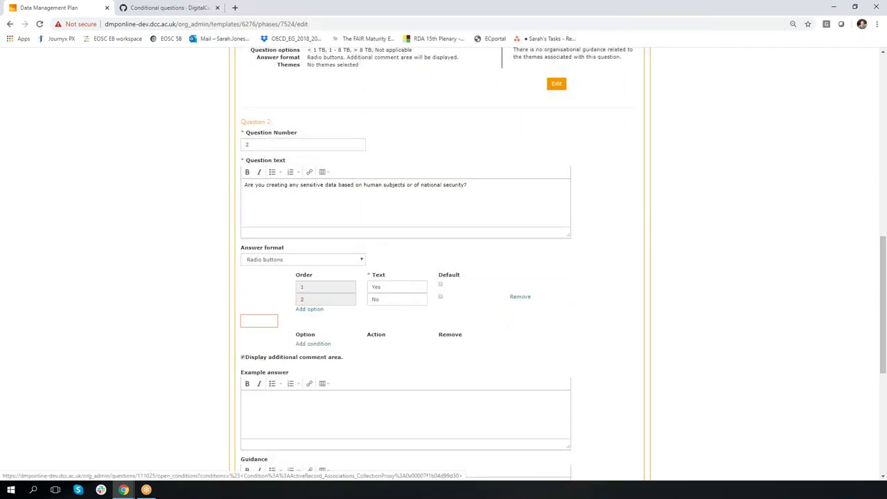
pyautogui.click(313, 344)
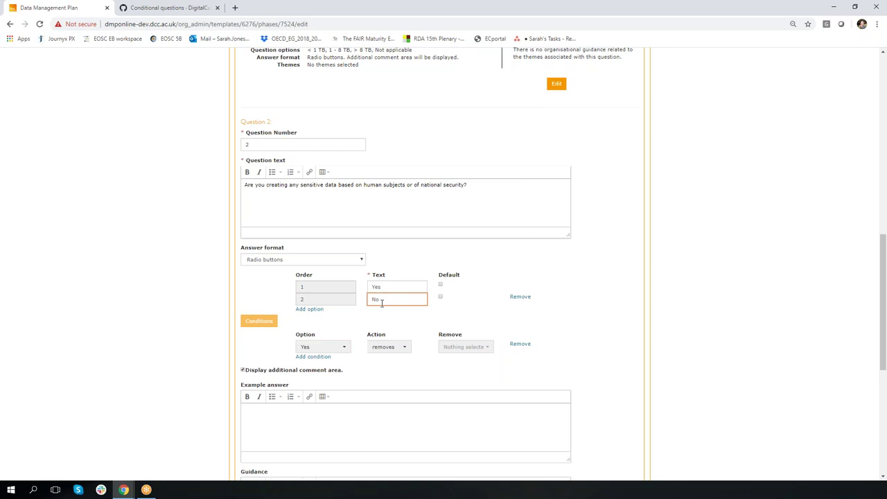
pyautogui.click(339, 344)
pyautogui.click(334, 370)
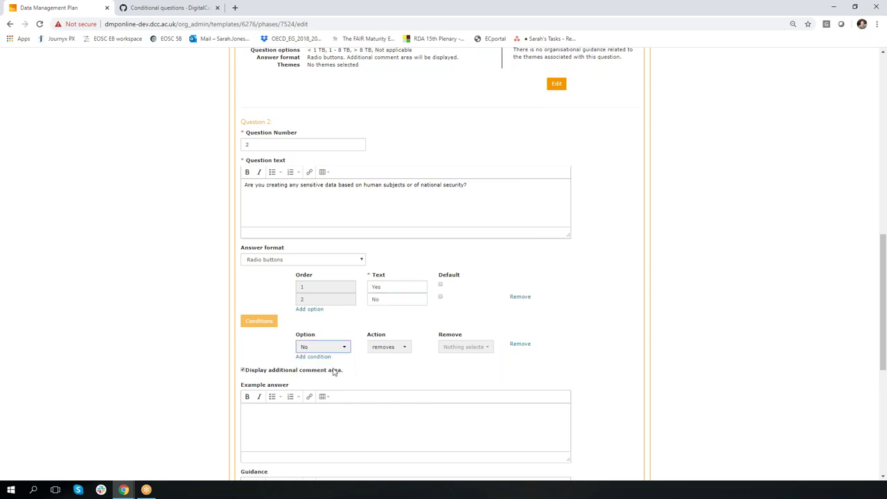
# Set the condition to remove questions 1, 2 and 3 of the Ethical issues section and save the question.
pyautogui.click(453, 351)
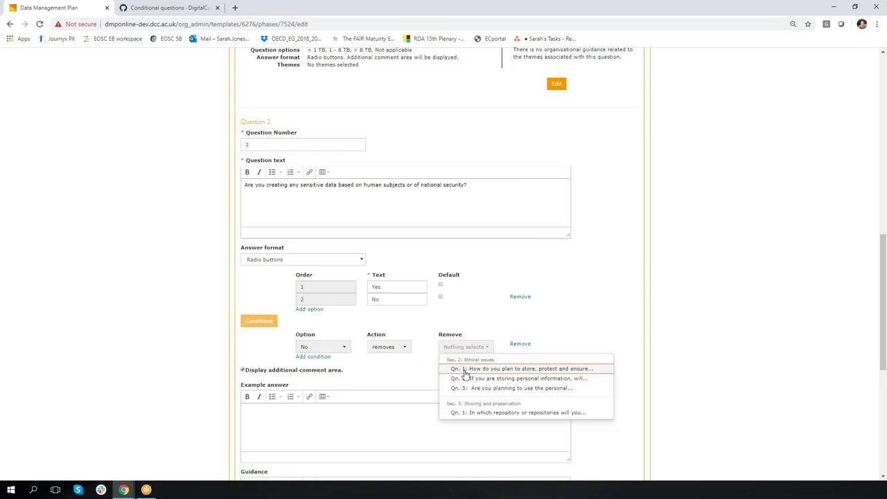
pyautogui.click(464, 370)
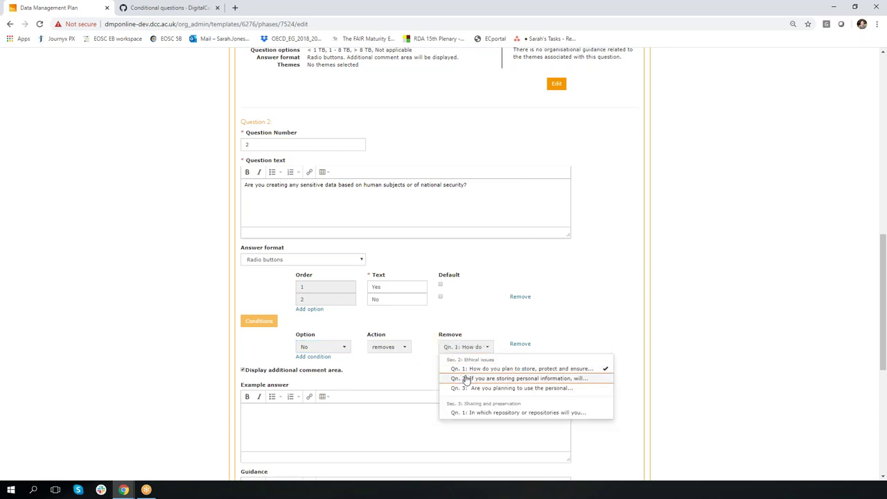
pyautogui.click(466, 379)
pyautogui.click(466, 389)
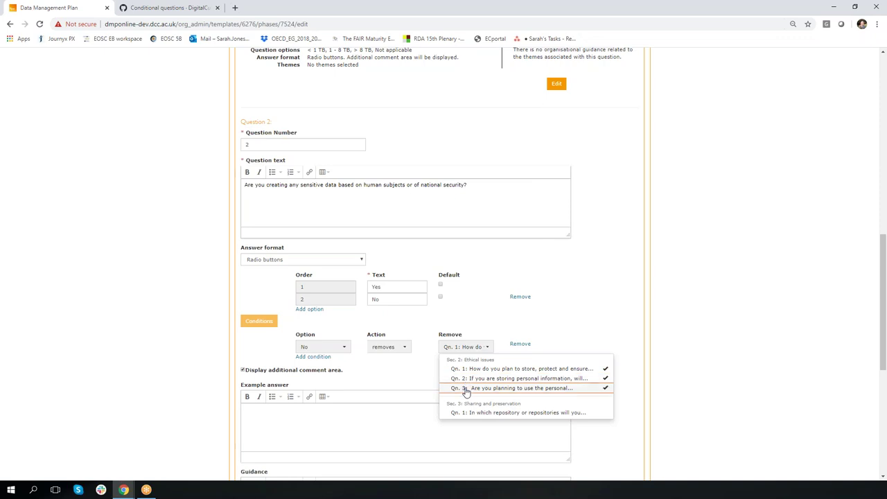
pyautogui.click(698, 352)
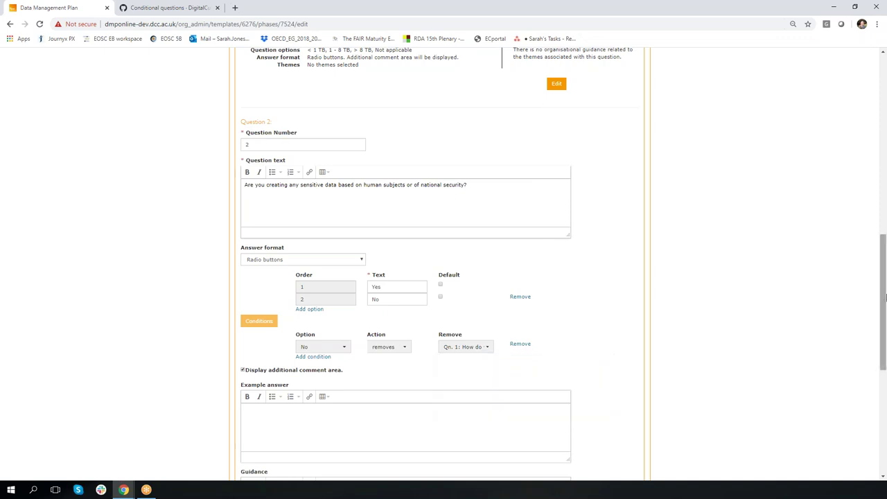
pyautogui.moveTo(885, 297); pyautogui.dragTo(886, 369)
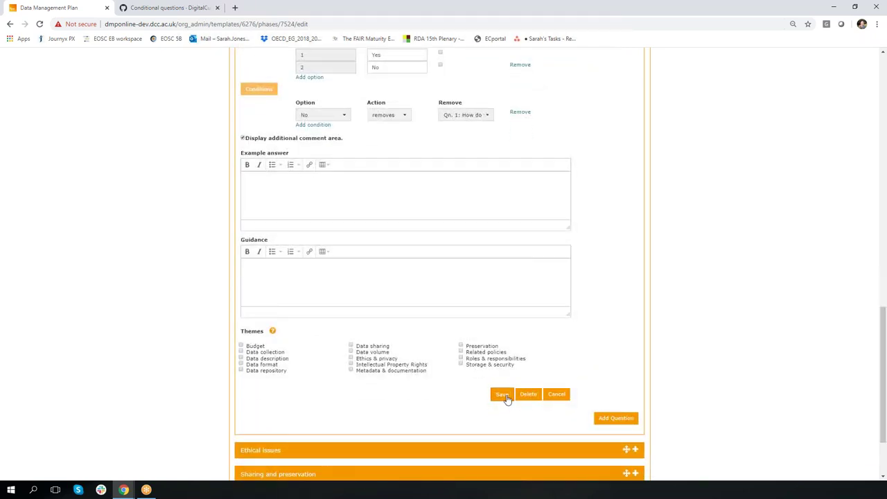
pyautogui.click(503, 395)
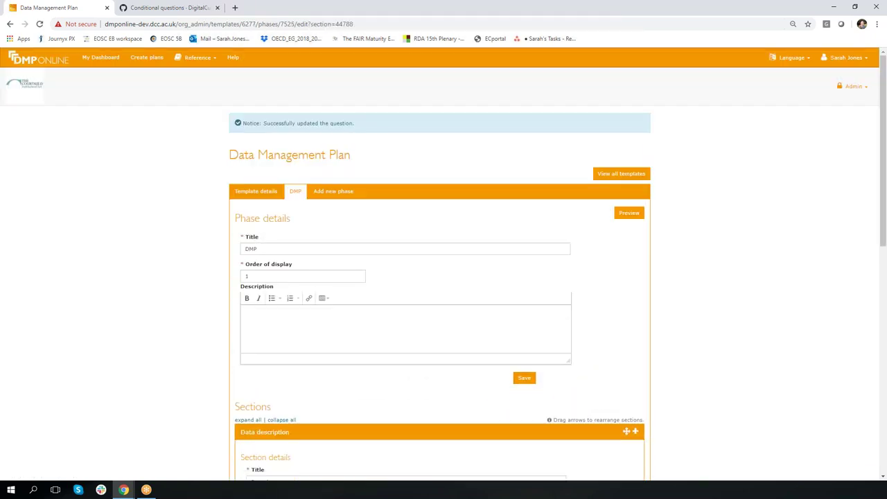
# Open the repository question in the Sharing and preservation section for editing and view its available answer formats.
pyautogui.moveTo(883, 188); pyautogui.dragTo(877, 409)
pyautogui.click(637, 386)
pyautogui.moveTo(885, 276); pyautogui.dragTo(884, 369)
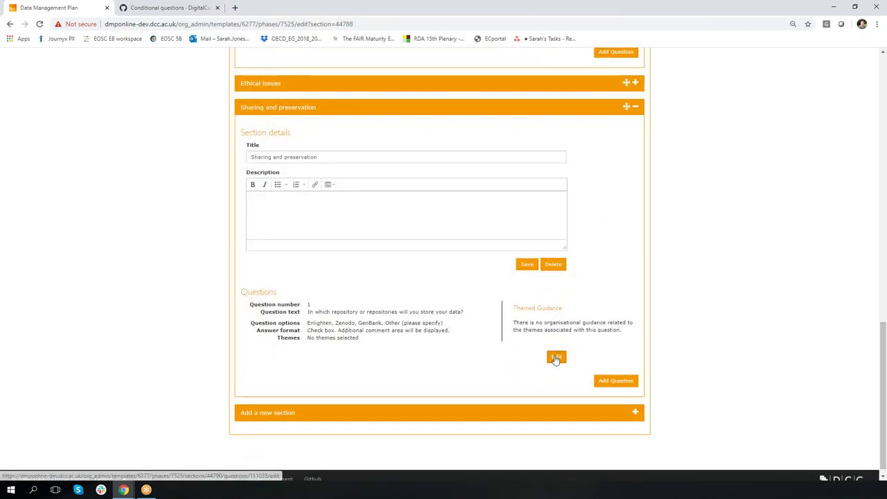
pyautogui.click(557, 357)
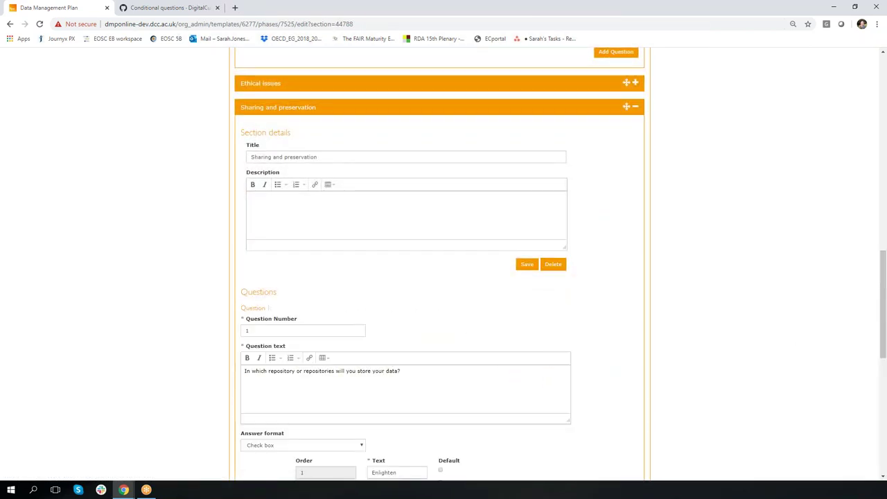
pyautogui.moveTo(884, 280); pyautogui.dragTo(884, 326)
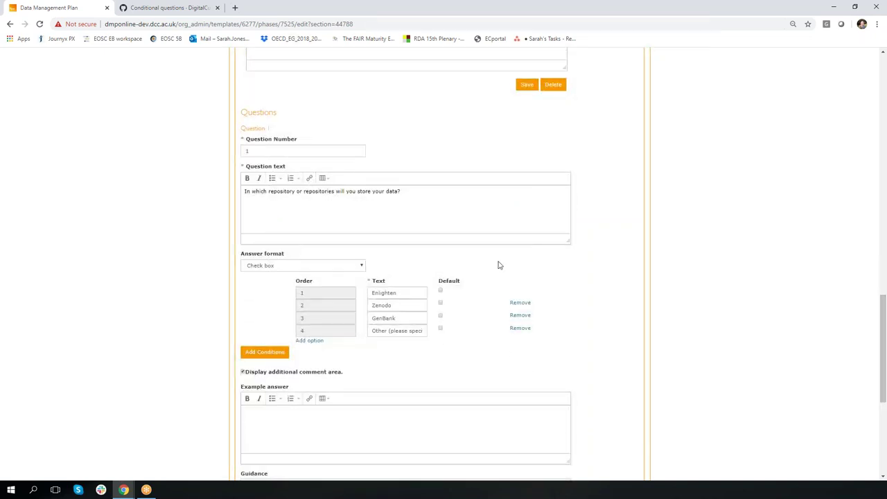
pyautogui.click(361, 267)
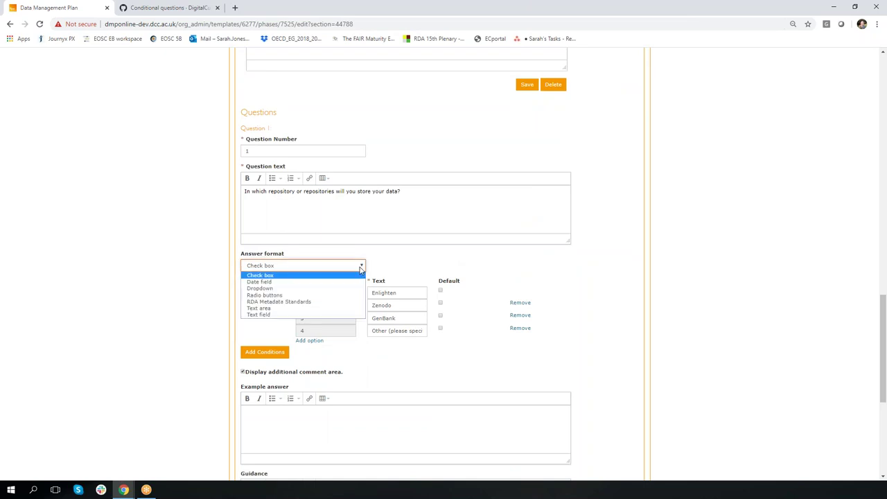
pyautogui.click(440, 265)
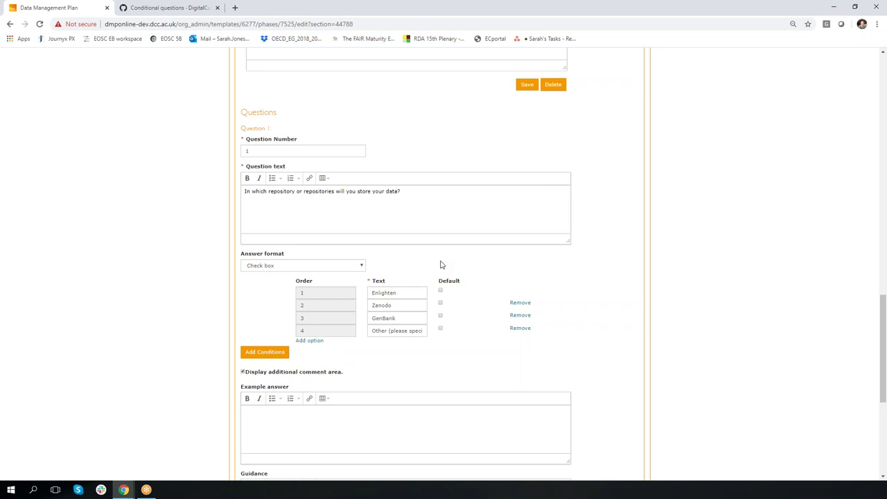
# Add a condition to the repository question for the option Enlighten with the adds notification action.
pyautogui.click(267, 353)
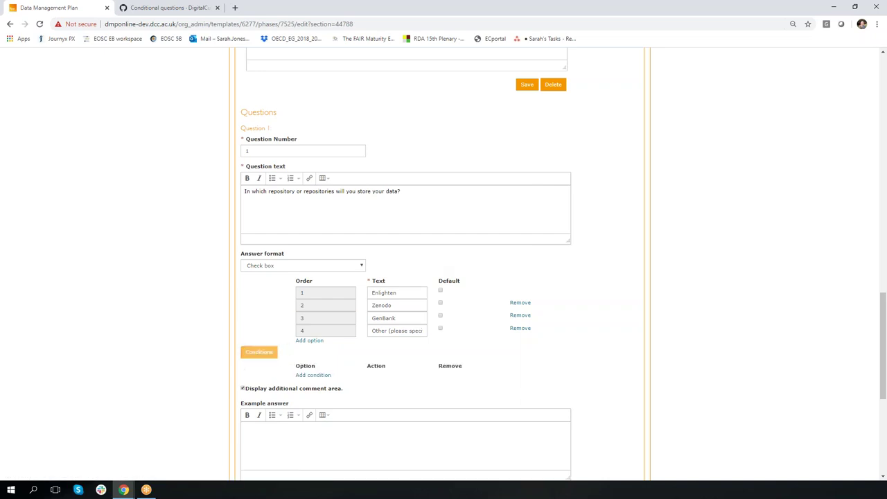
pyautogui.click(308, 375)
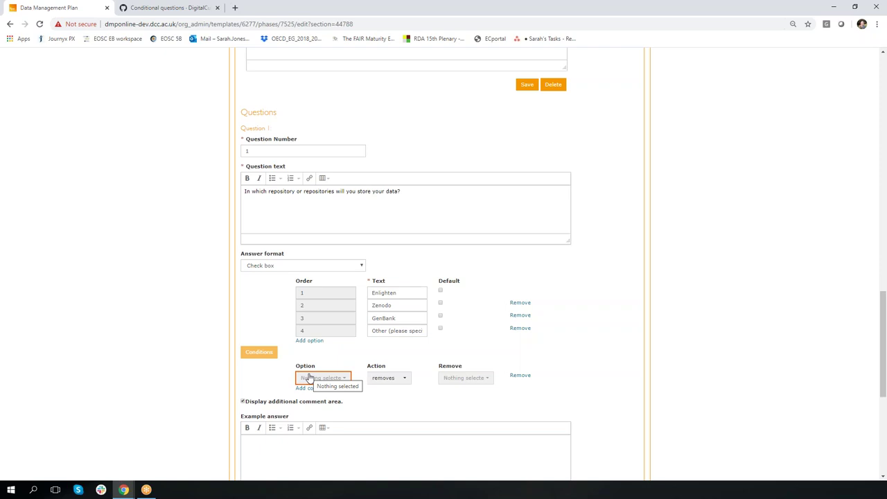
pyautogui.click(311, 380)
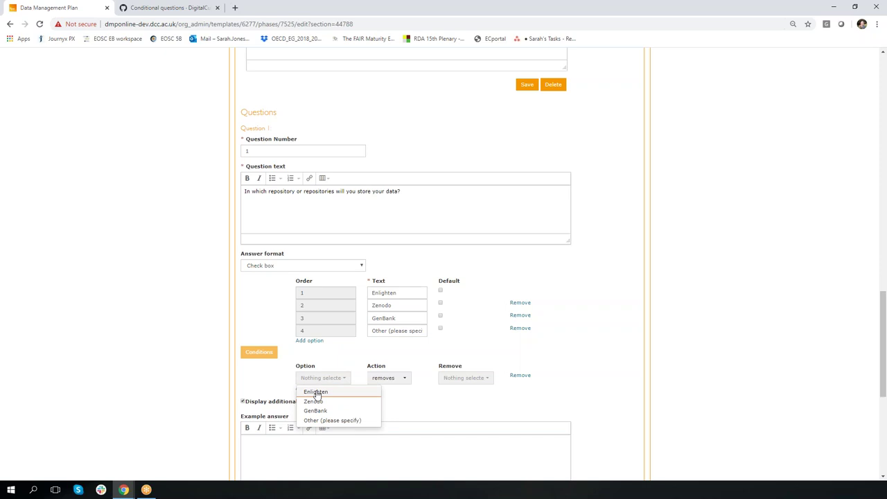
pyautogui.click(317, 392)
pyautogui.click(389, 380)
pyautogui.click(391, 402)
# Fill in the notification e-mail with the recipient's name and e-mail address and the subject Deposit forthcoming, and save the repository question.
pyautogui.click(425, 106)
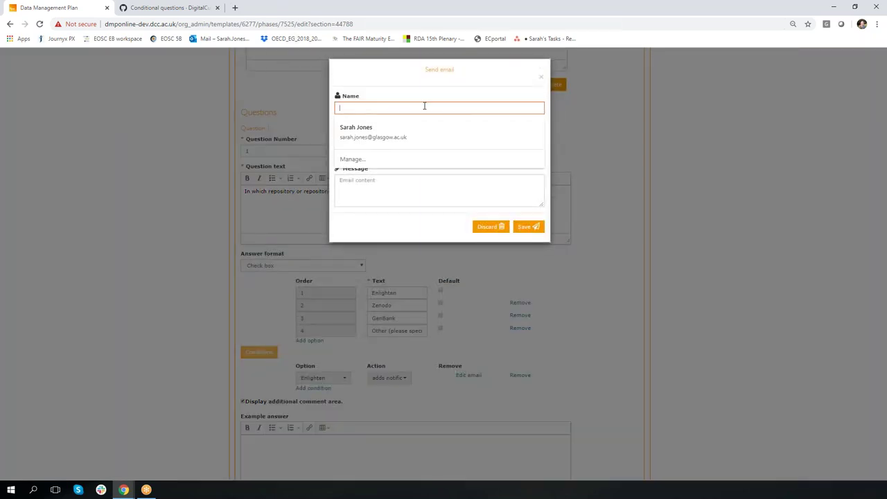
pyautogui.click(406, 132)
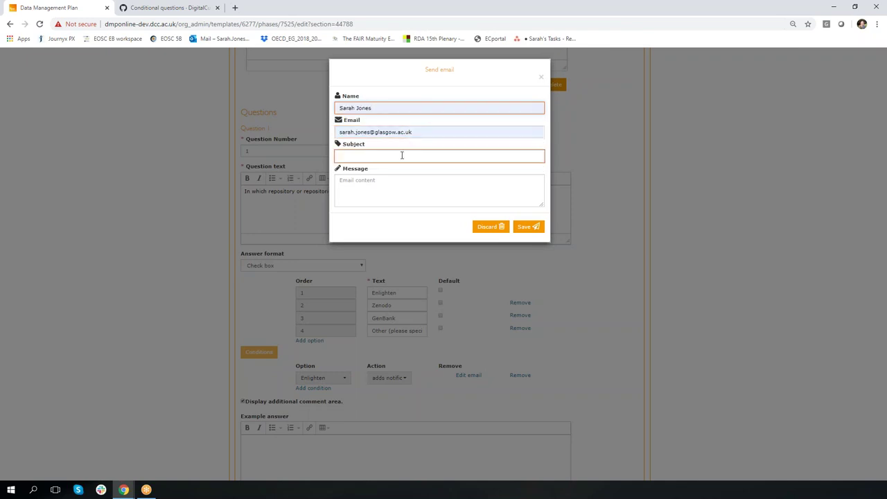
pyautogui.click(401, 156)
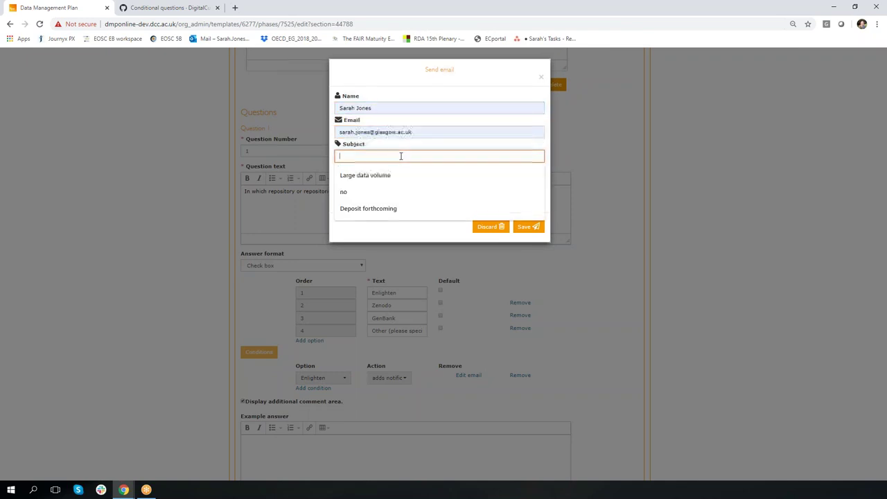
pyautogui.click(390, 208)
pyautogui.click(525, 228)
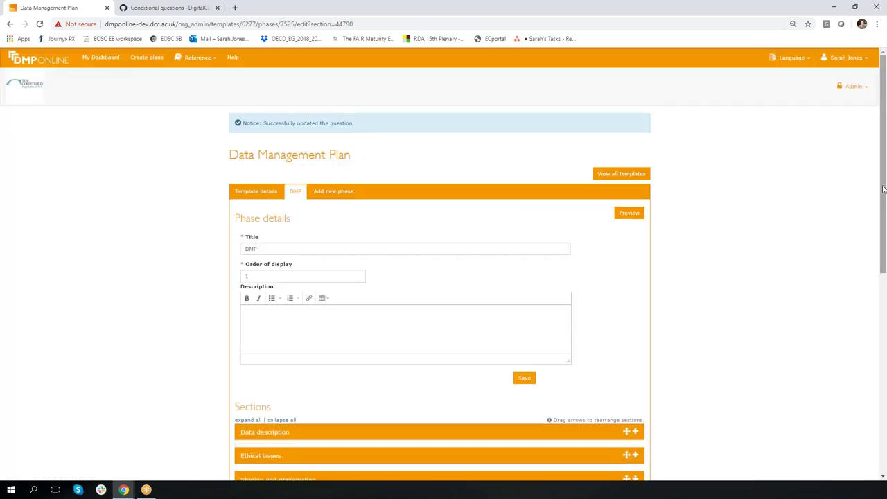
# Reopen the repository question, try Zenodo as an additional option in its notification condition, and save with only Enlighten selected.
pyautogui.moveTo(882, 202); pyautogui.dragTo(883, 356)
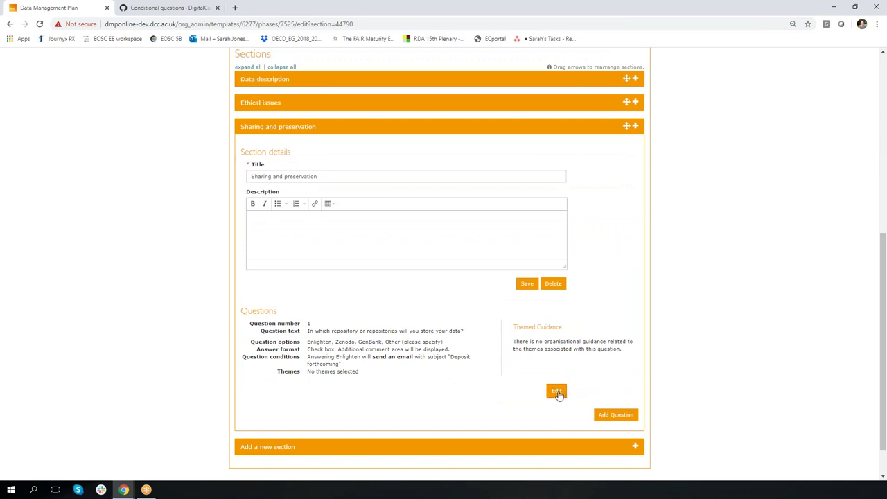
pyautogui.click(557, 391)
pyautogui.moveTo(883, 281); pyautogui.dragTo(883, 361)
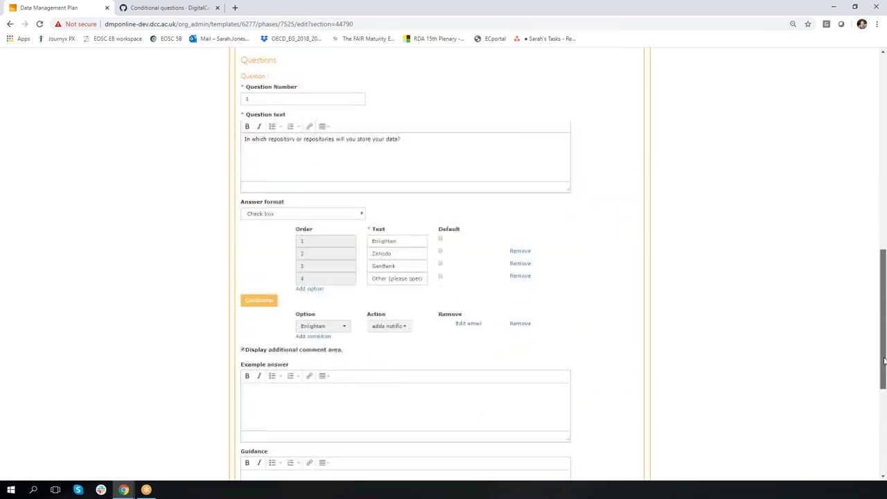
pyautogui.click(344, 326)
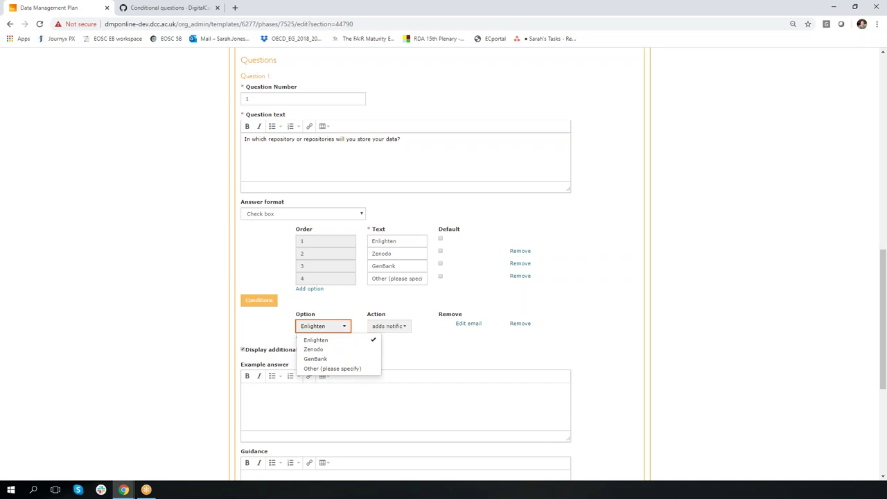
pyautogui.click(341, 350)
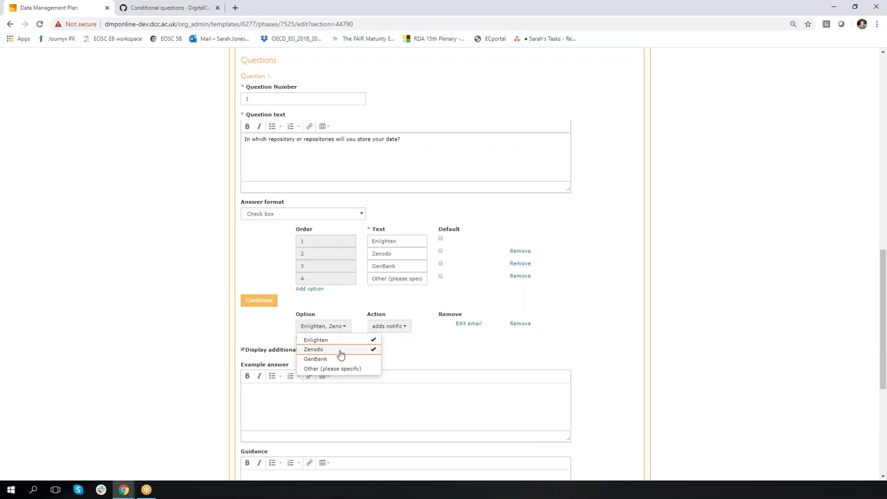
pyautogui.click(341, 351)
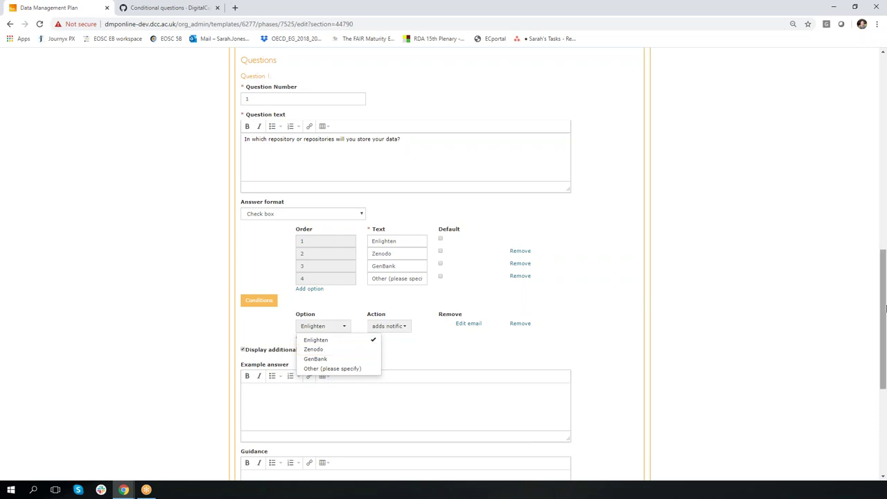
pyautogui.moveTo(884, 308); pyautogui.dragTo(884, 388)
pyautogui.click(504, 396)
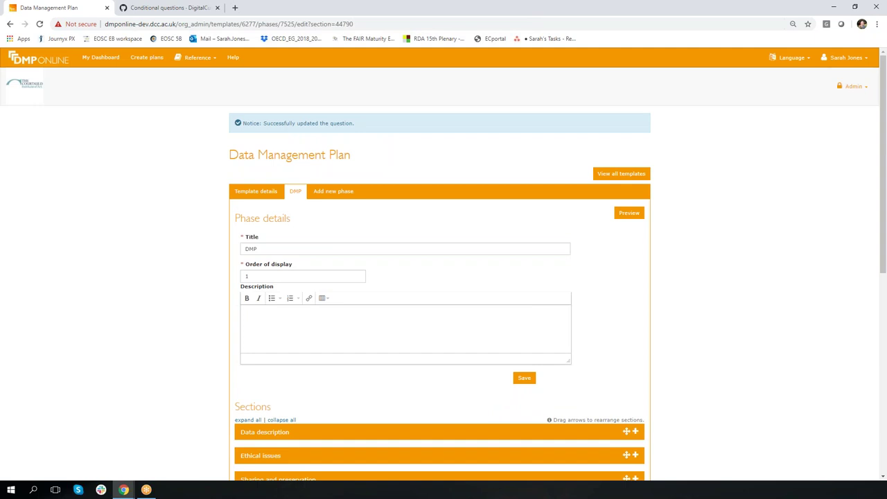
# Return to the organisation's template list and publish the changes to the Data Management Plan template.
pyautogui.click(631, 176)
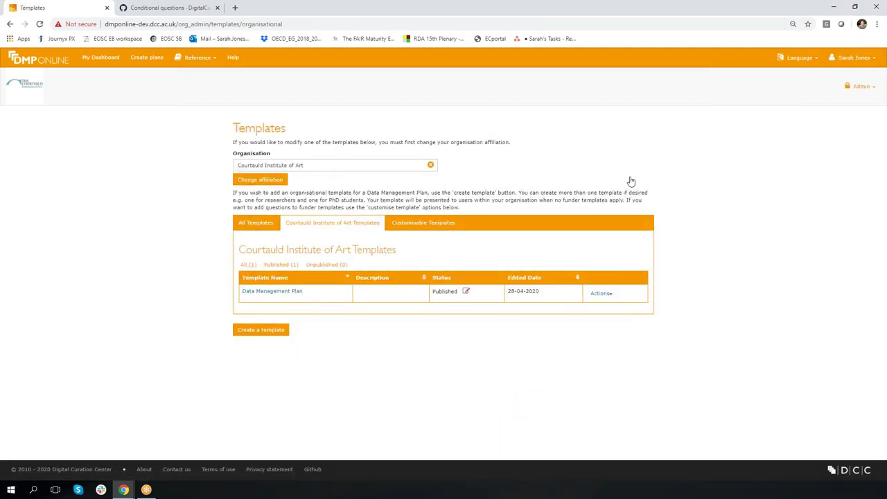
pyautogui.click(601, 294)
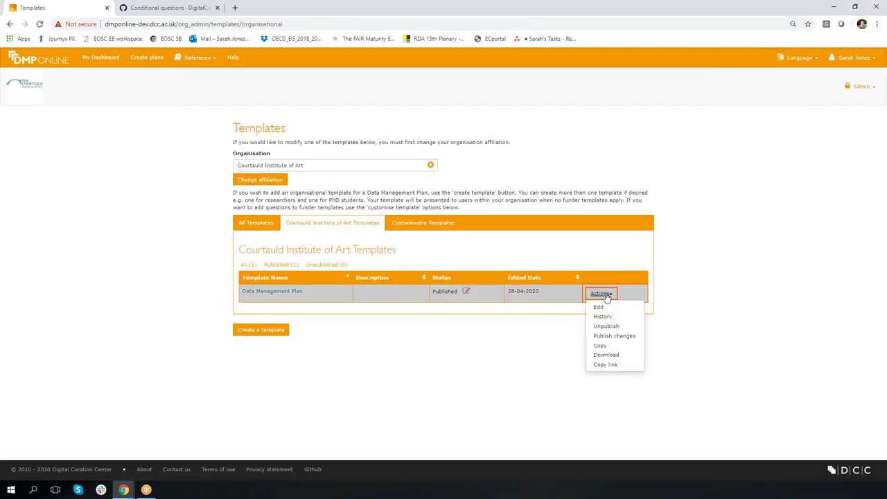
pyautogui.click(607, 335)
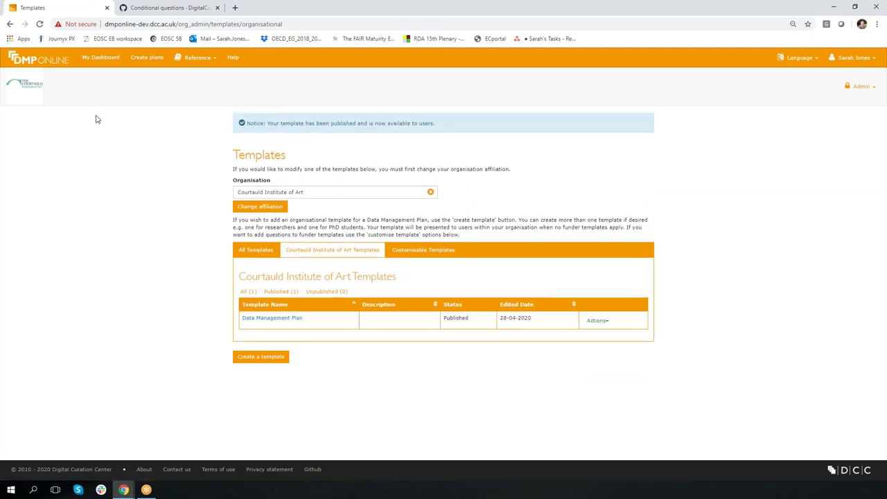
# Create a new plan for Courtauld Institute of Art with no funder associated.
pyautogui.click(147, 57)
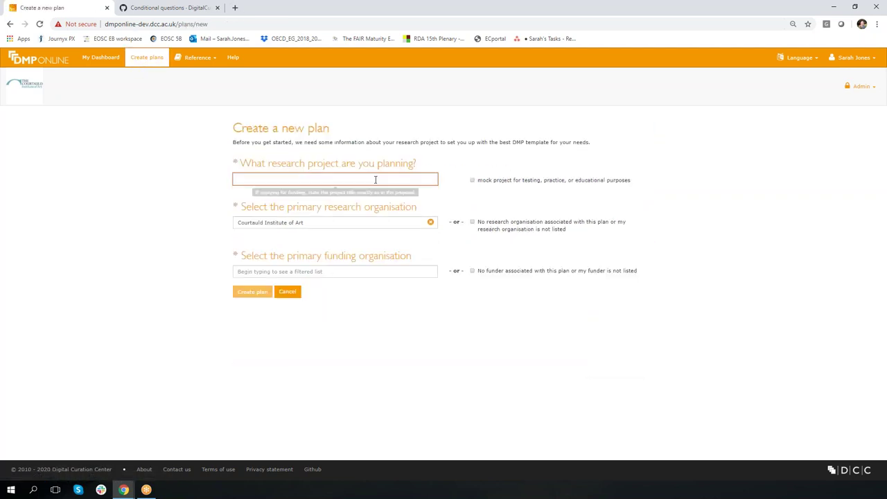
pyautogui.click(472, 271)
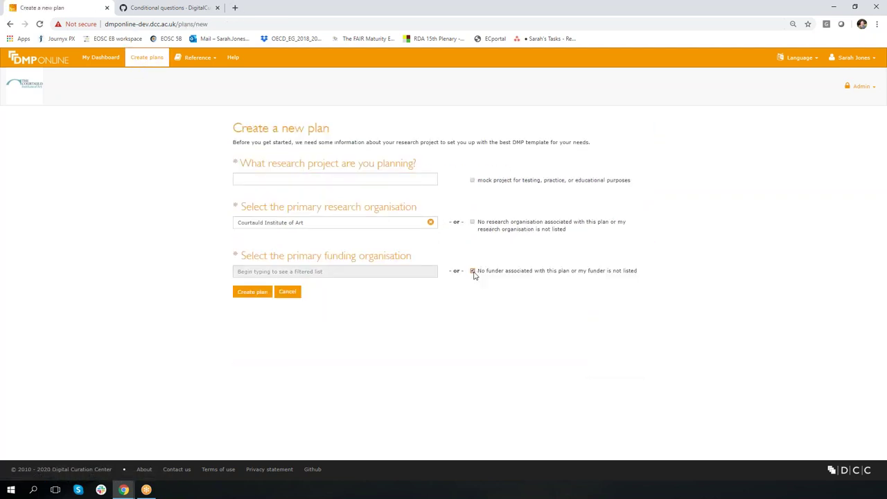
pyautogui.click(252, 292)
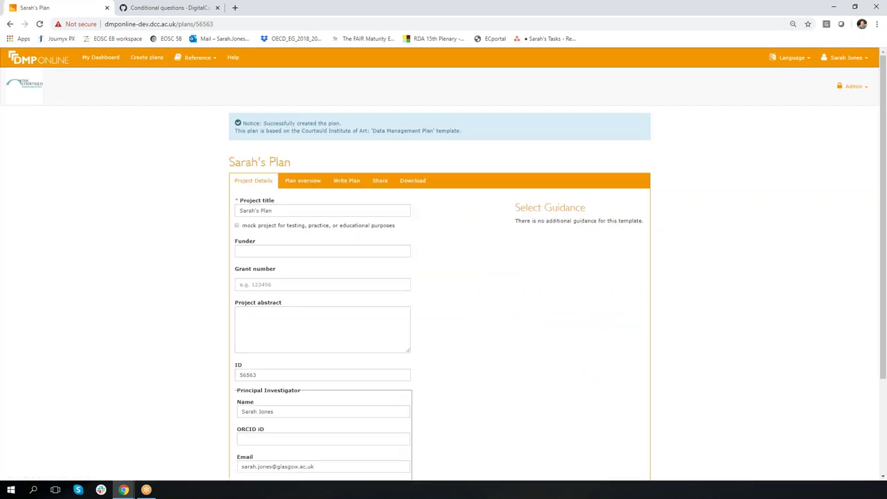
# Start writing the plan and answer No to the question about creating sensitive data.
pyautogui.click(333, 184)
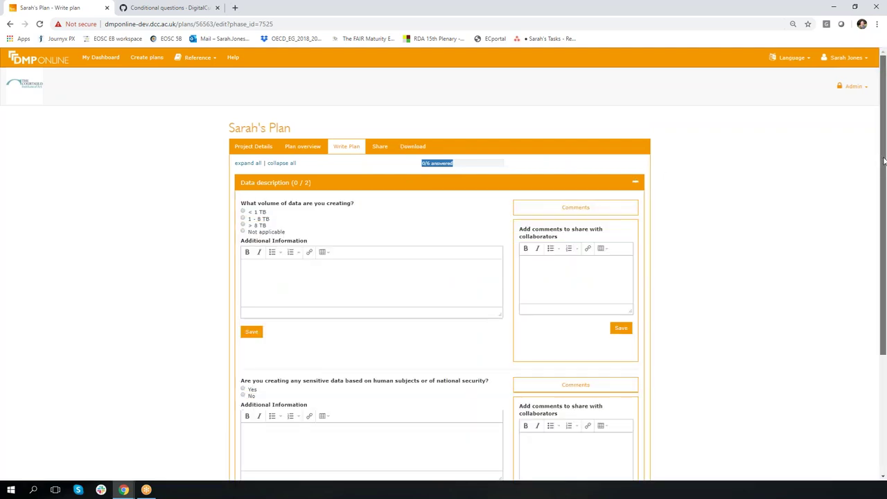
pyautogui.moveTo(883, 164); pyautogui.dragTo(884, 261)
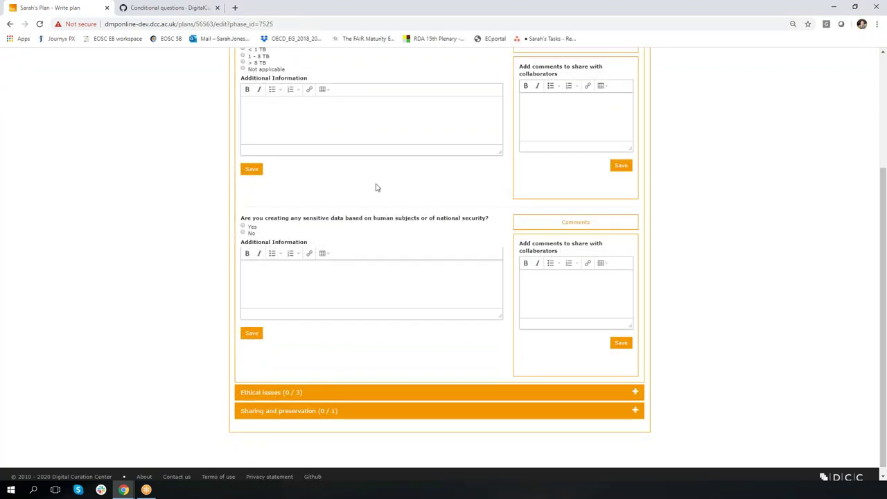
pyautogui.click(243, 233)
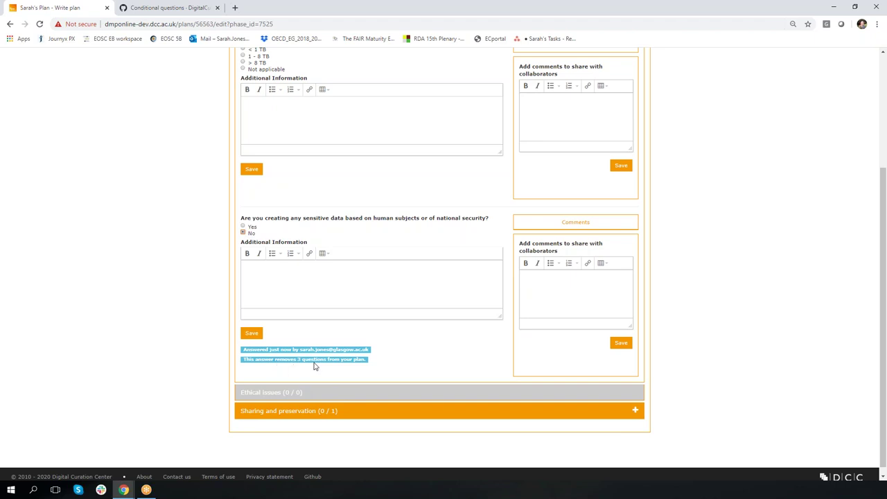
# Expand the Sharing and preservation section, choose Enlighten as the data repository and save the answer.
pyautogui.click(320, 411)
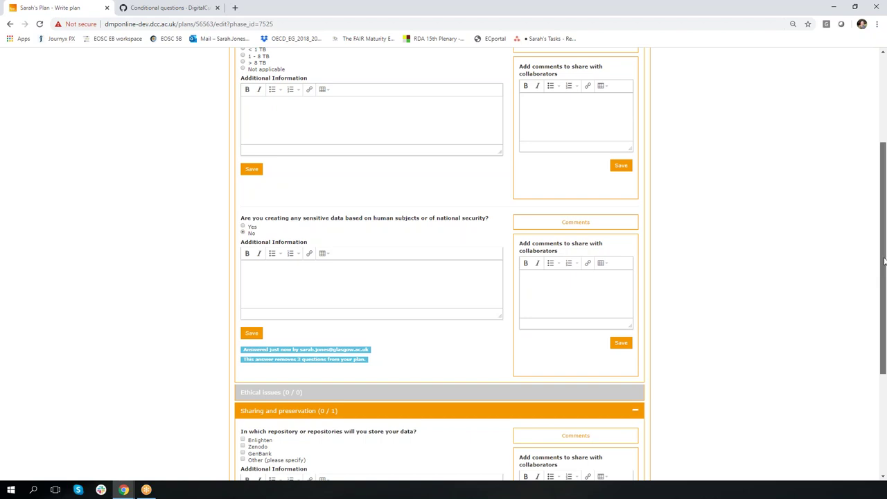
pyautogui.scroll(-1, 884, 275)
pyautogui.scroll(-3, 885, 275)
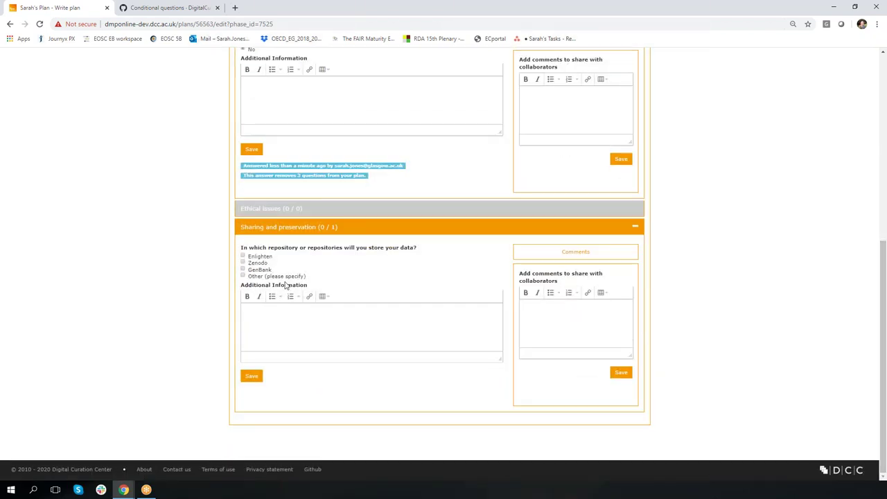
pyautogui.click(243, 256)
pyautogui.click(253, 376)
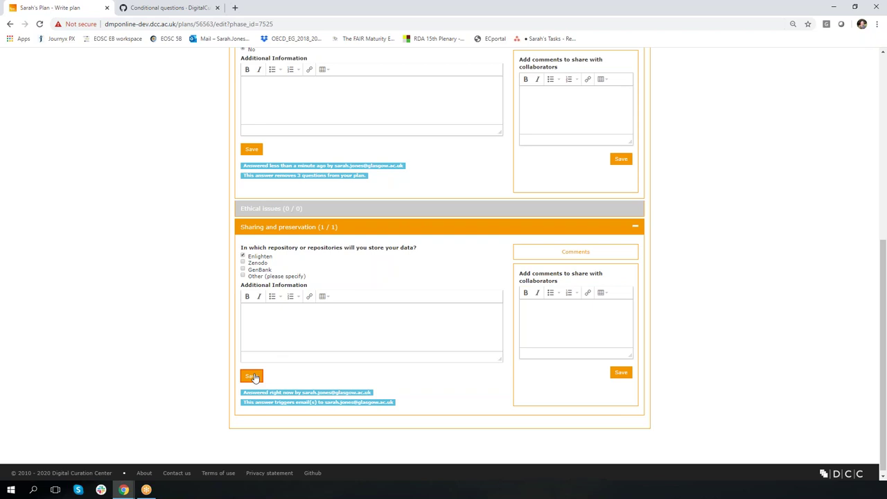